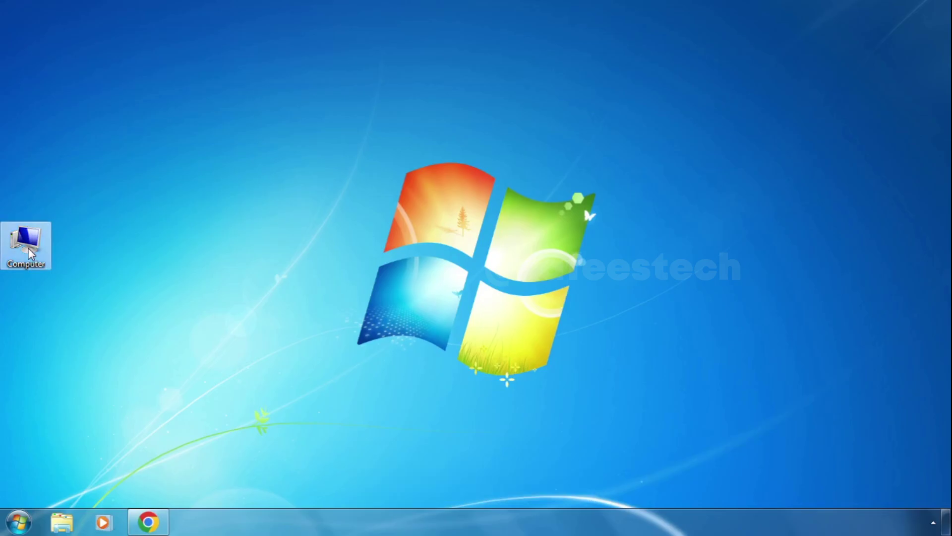
# Step: Confirm in the Computer's system properties that the PC runs 64-bit Windows 7 Professional, then return to MEGA
pyautogui.rightClick(29, 249)
pyautogui.click(86, 382)
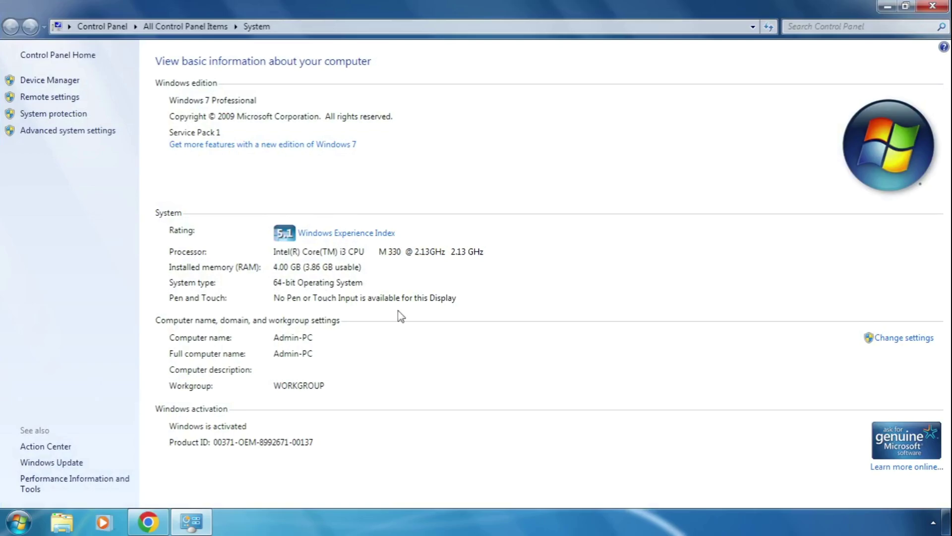
pyautogui.click(943, 7)
pyautogui.click(149, 525)
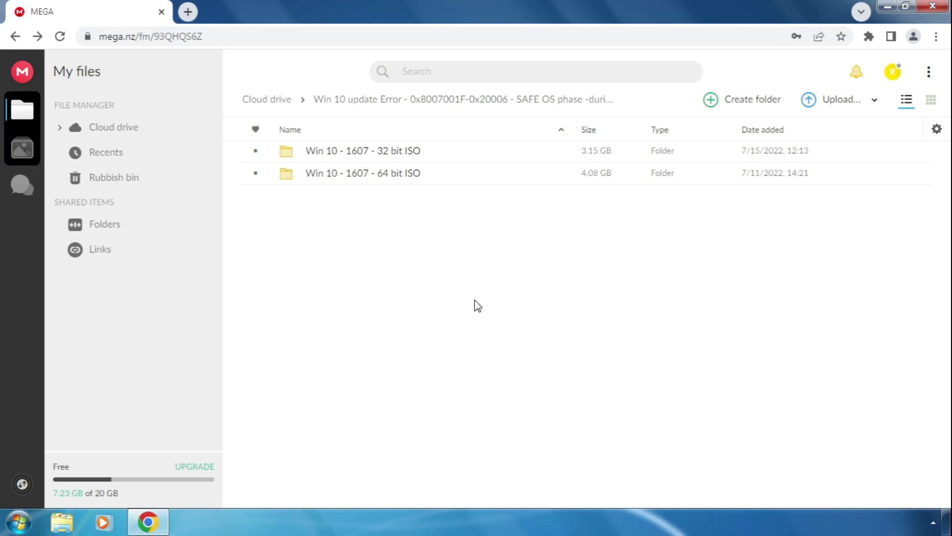
# Step: Show the download options for the 3.15 GB Win10-1607-x86.iso in the 32-bit folder
pyautogui.click(395, 153)
pyautogui.doubleClick(396, 153)
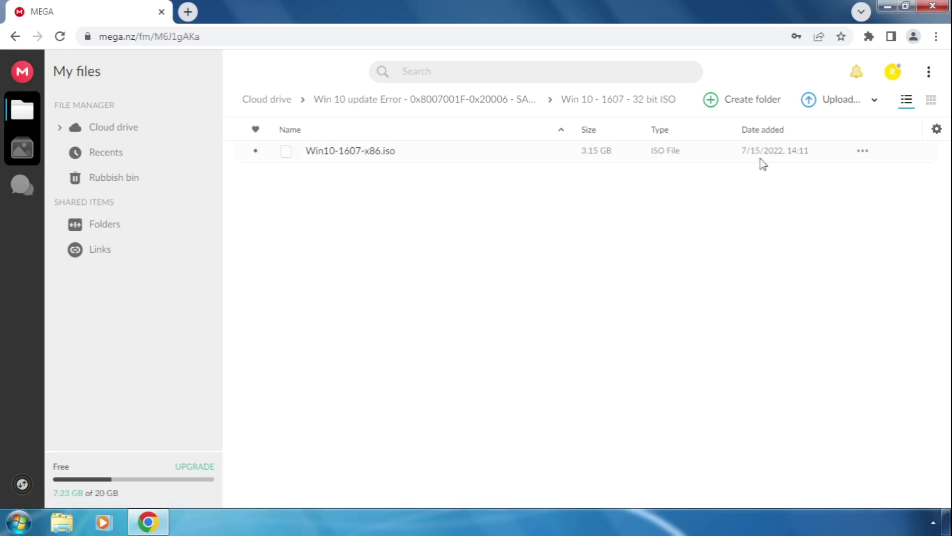
pyautogui.click(863, 154)
pyautogui.moveTo(820, 175)
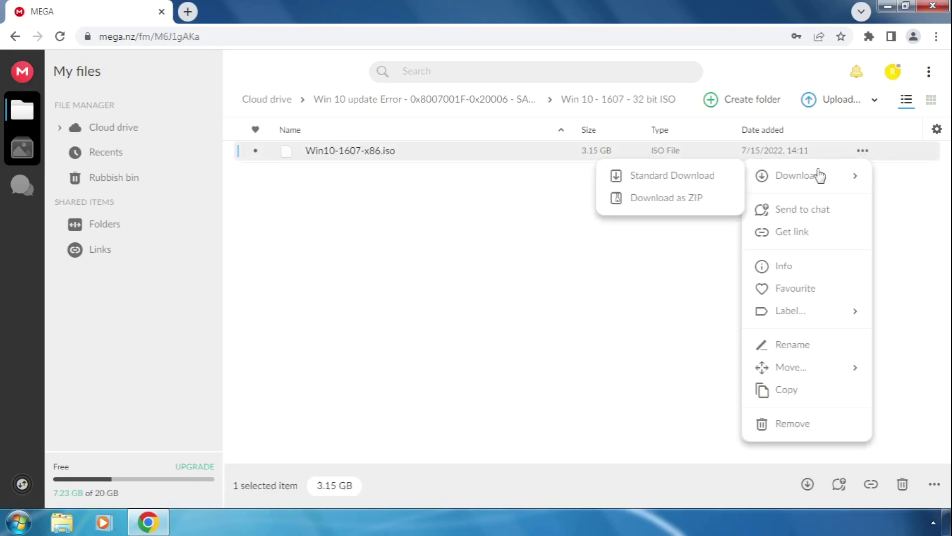
pyautogui.click(609, 298)
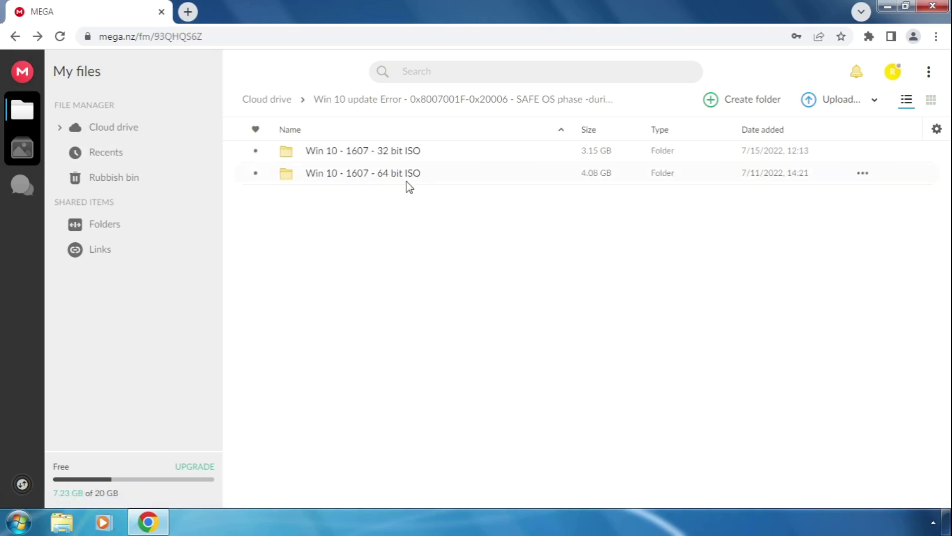
# Step: Show the download options for the 4.08 GB Win10-1607-x64.iso, then minimise the browser
pyautogui.doubleClick(436, 177)
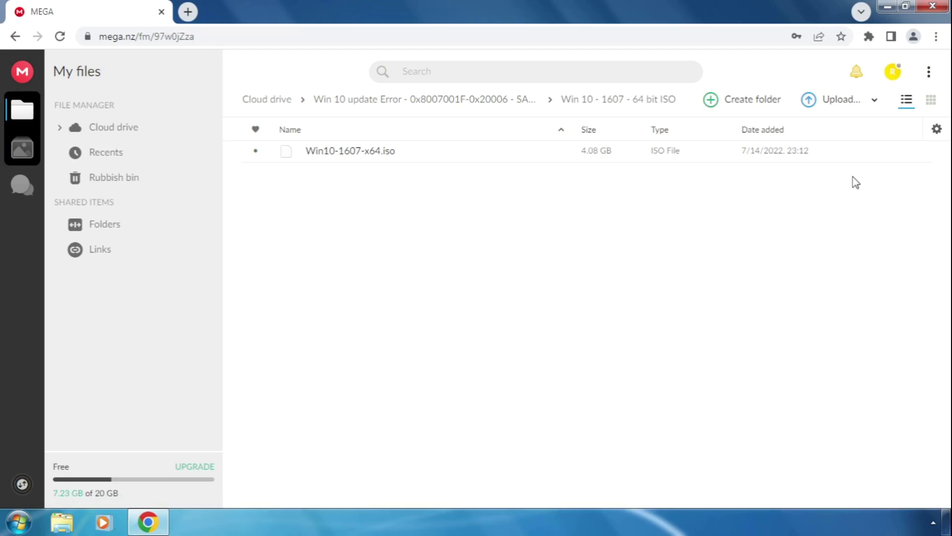
pyautogui.click(863, 152)
pyautogui.moveTo(806, 182)
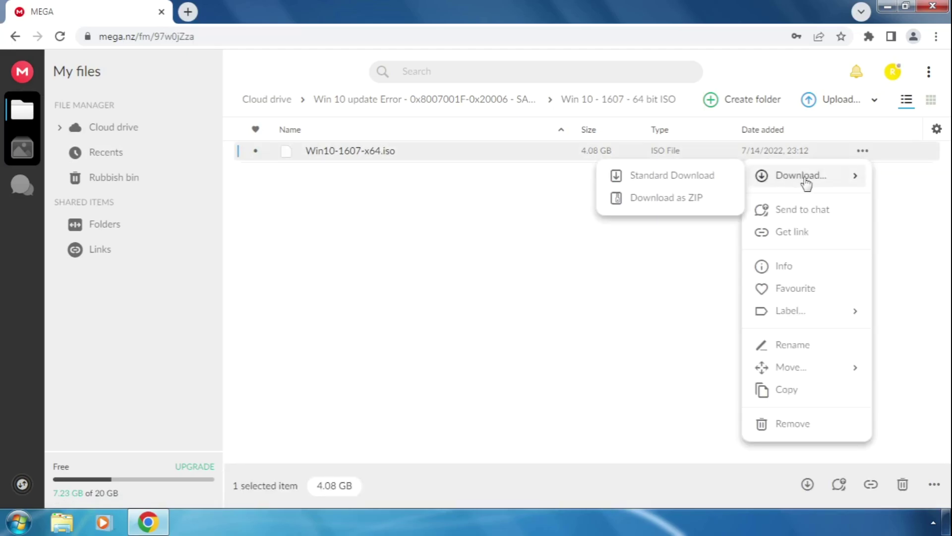
pyautogui.click(572, 294)
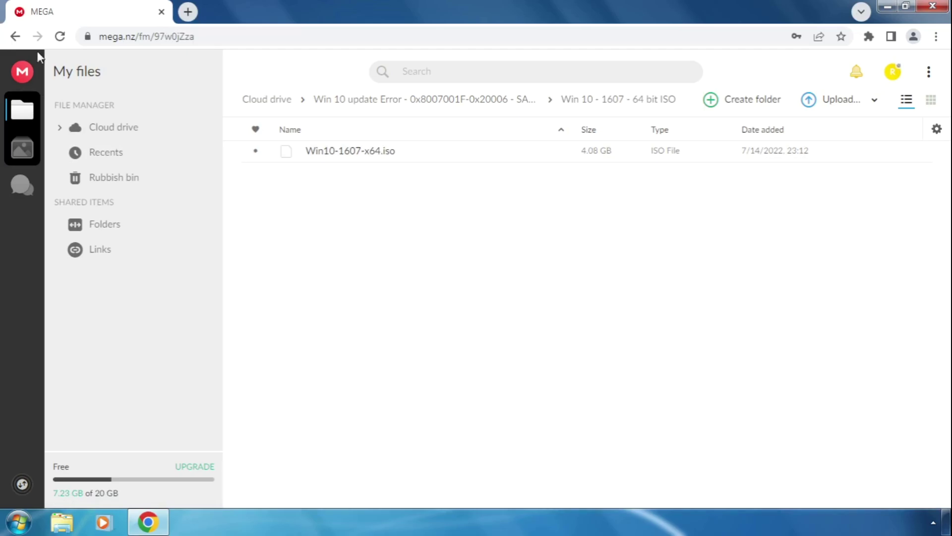
pyautogui.click(15, 37)
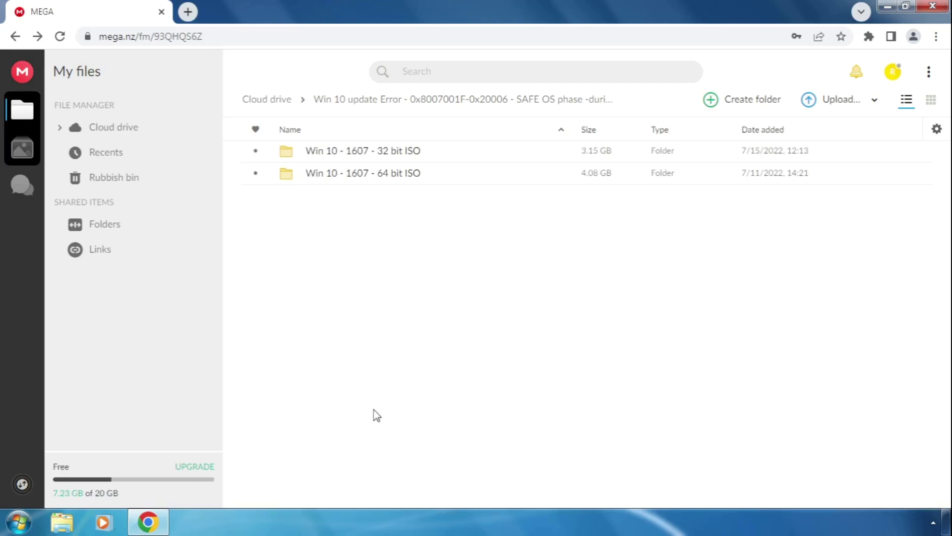
pyautogui.click(150, 520)
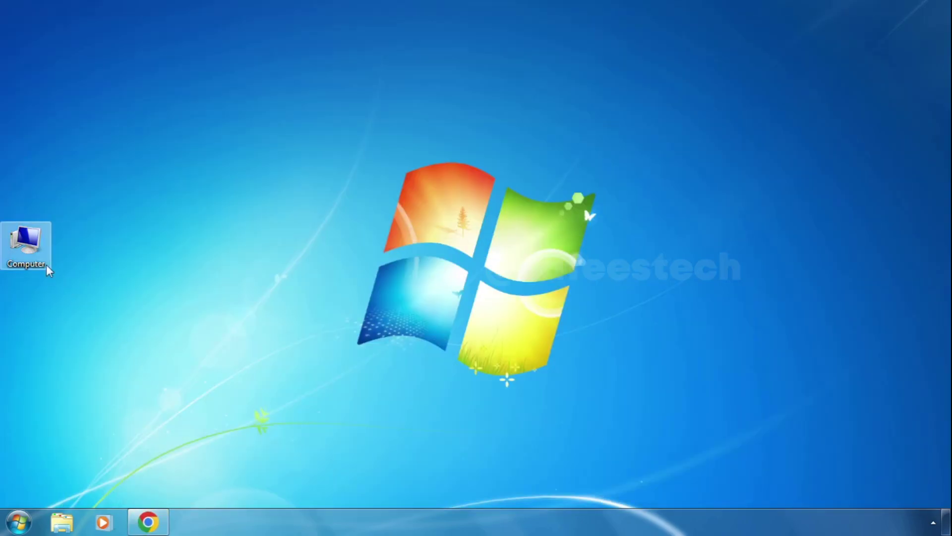
pyautogui.doubleClick(28, 253)
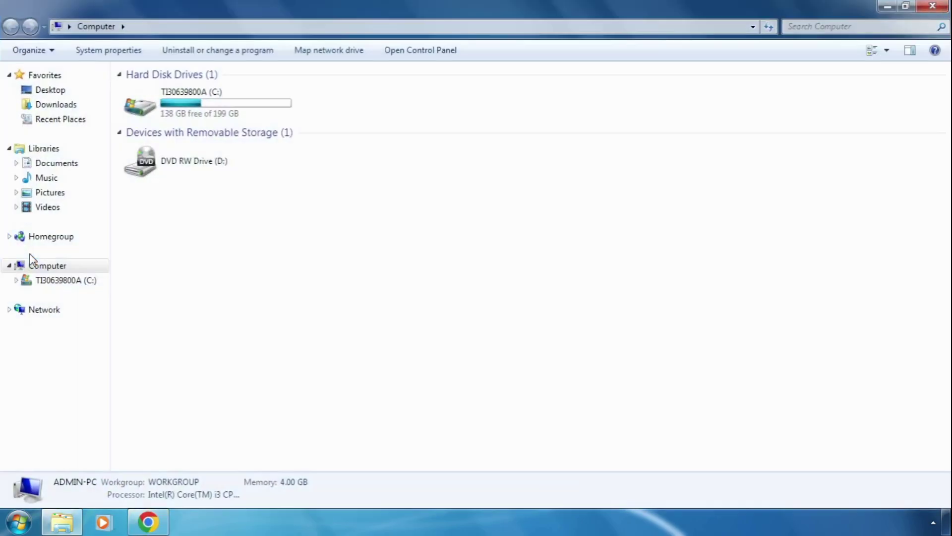
pyautogui.click(74, 109)
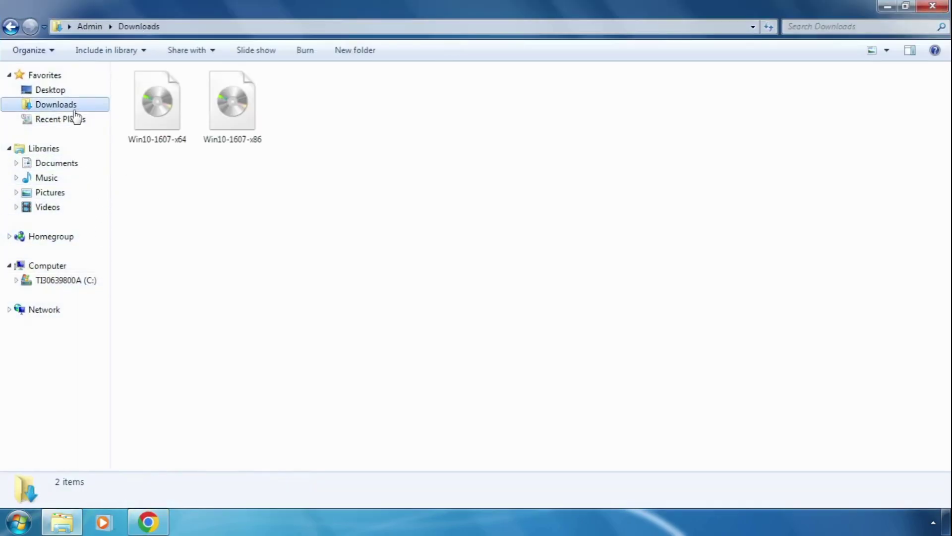
pyautogui.click(170, 134)
pyautogui.click(226, 144)
pyautogui.click(158, 135)
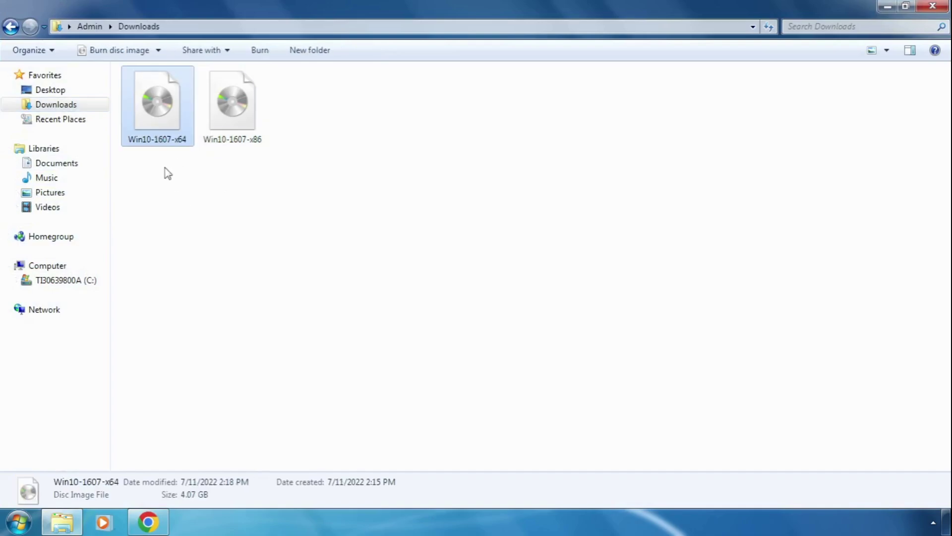
pyautogui.rightClick(157, 128)
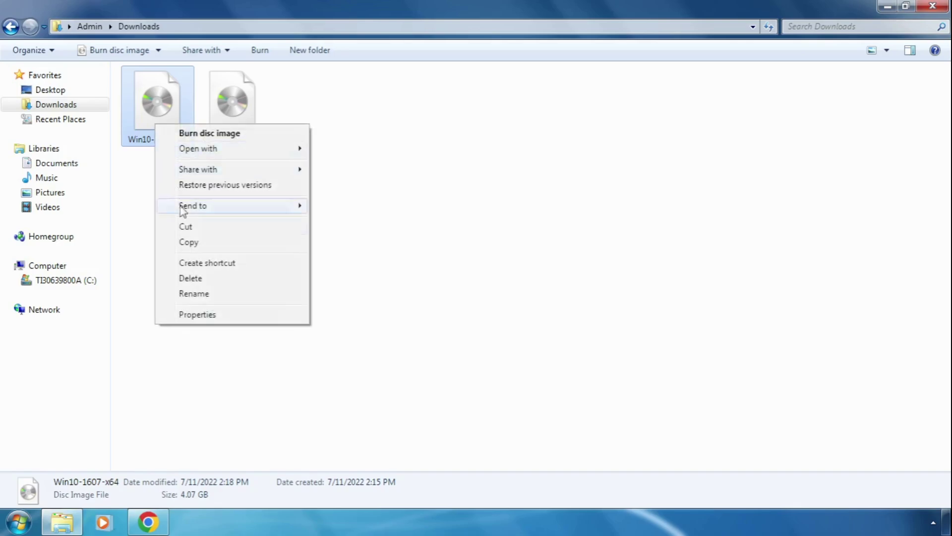
pyautogui.click(139, 282)
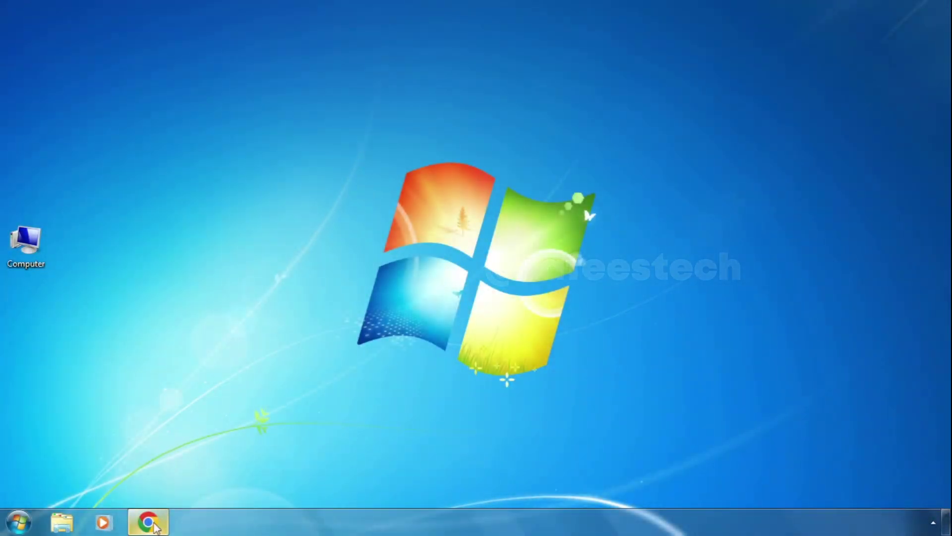
# Step: Search Google for 'winrar' and open the official win-rar.com site
pyautogui.click(154, 526)
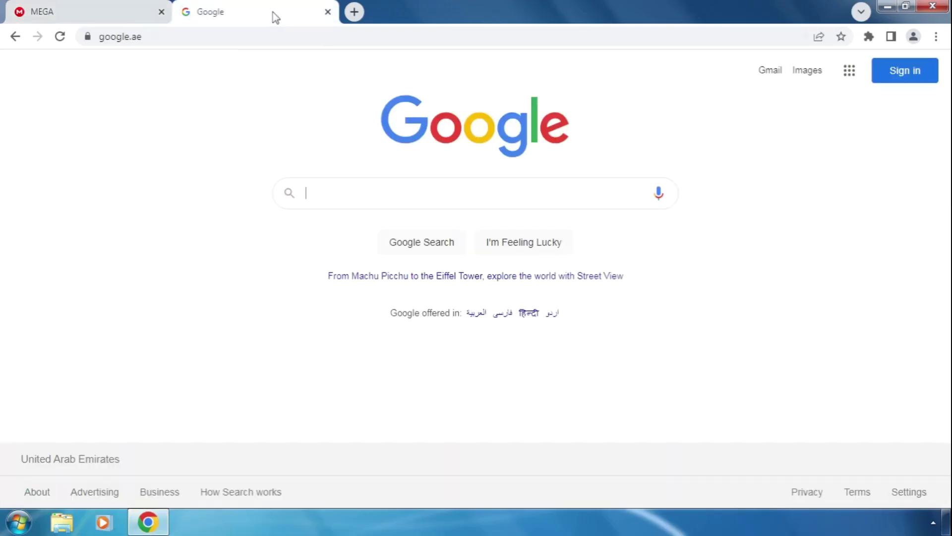
pyautogui.write('winrar')
pyautogui.press('Return')
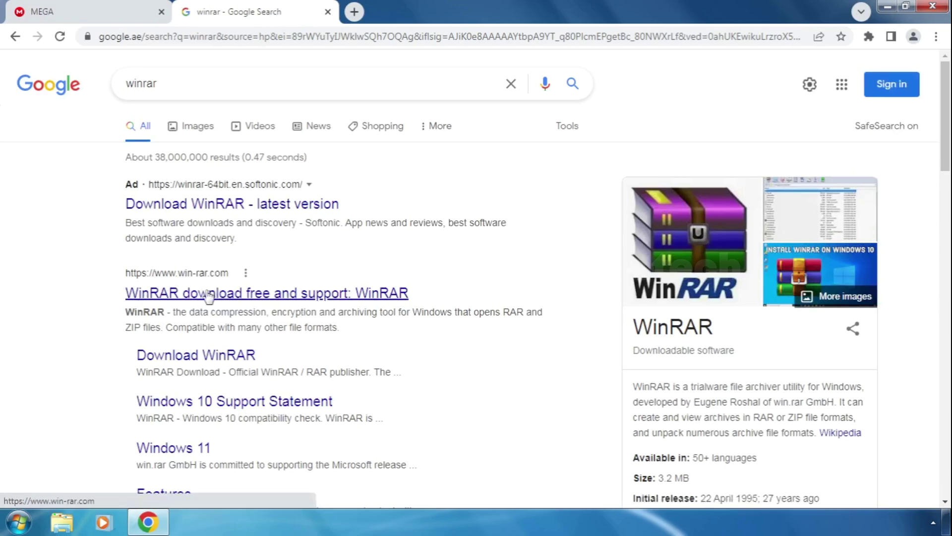
pyautogui.click(268, 295)
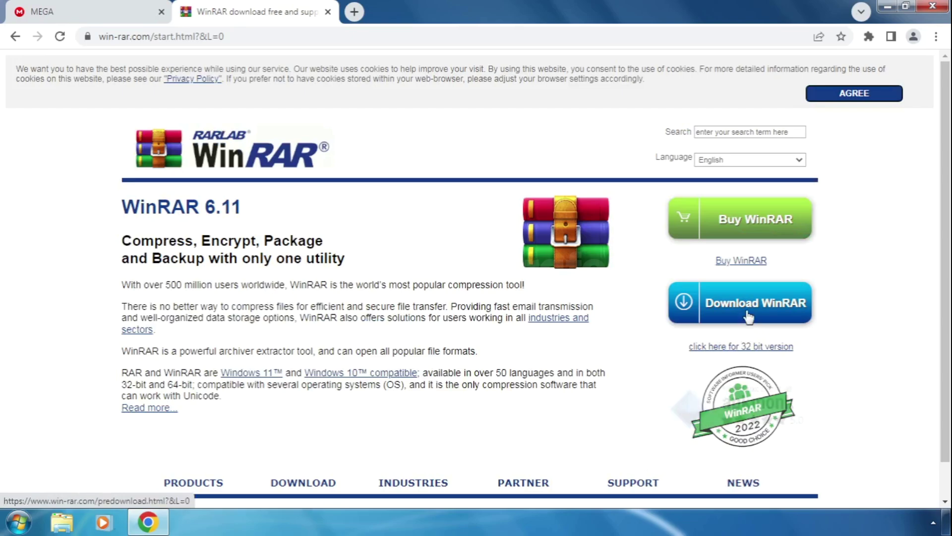
# Step: Download the WinRAR installer winrar-x64-611.exe and launch it
pyautogui.click(752, 313)
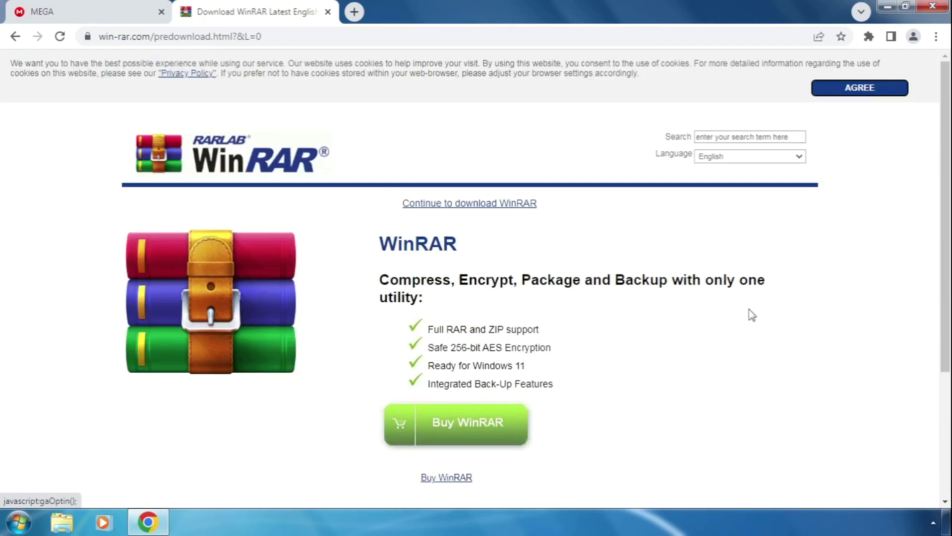
pyautogui.scroll(-4, 734, 341)
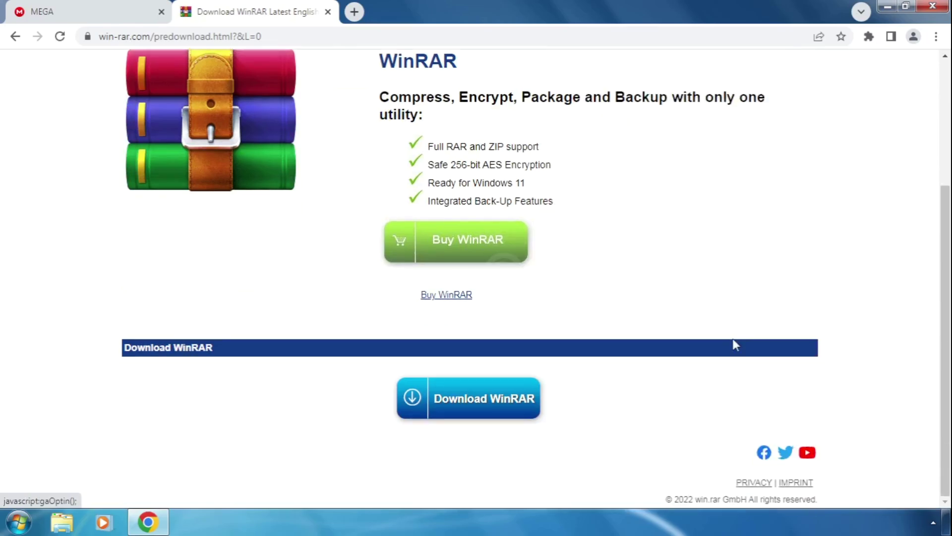
pyautogui.click(483, 407)
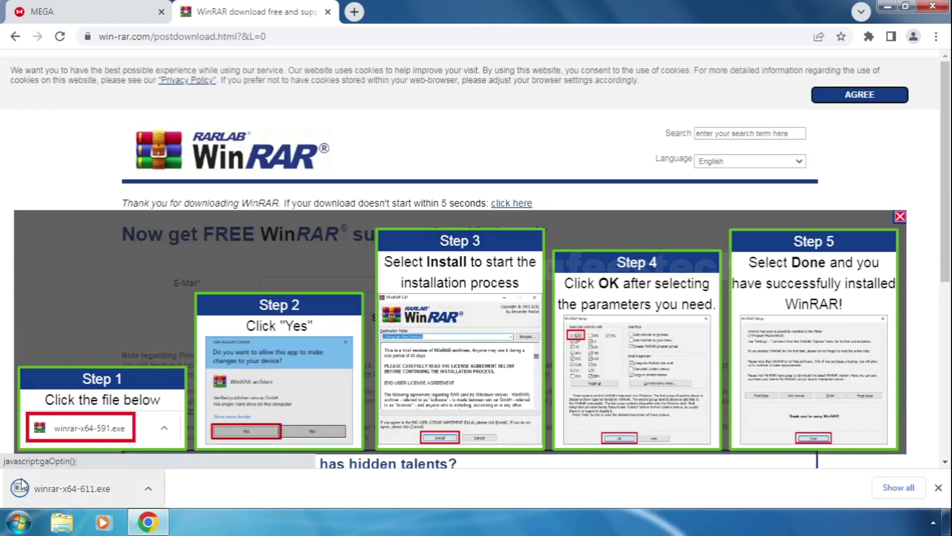
pyautogui.click(69, 491)
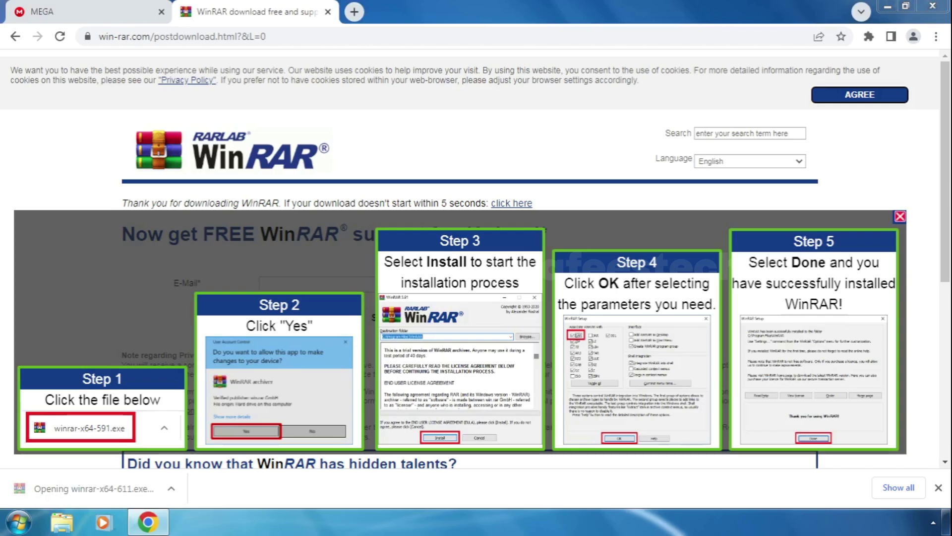
pyautogui.click(888, 6)
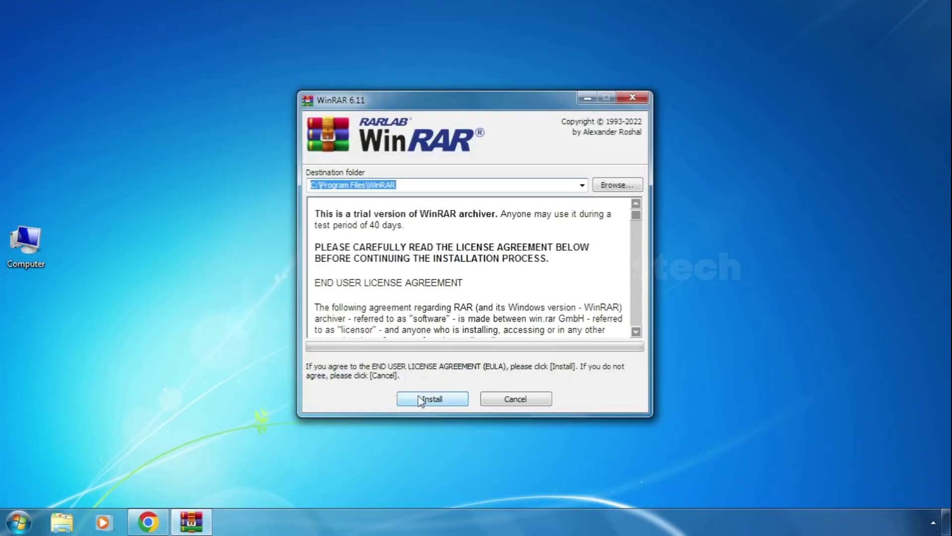
# Step: Install WinRAR 6.11 into C:\Program Files\WinRAR with the default integration options
pyautogui.click(430, 399)
pyautogui.click(431, 392)
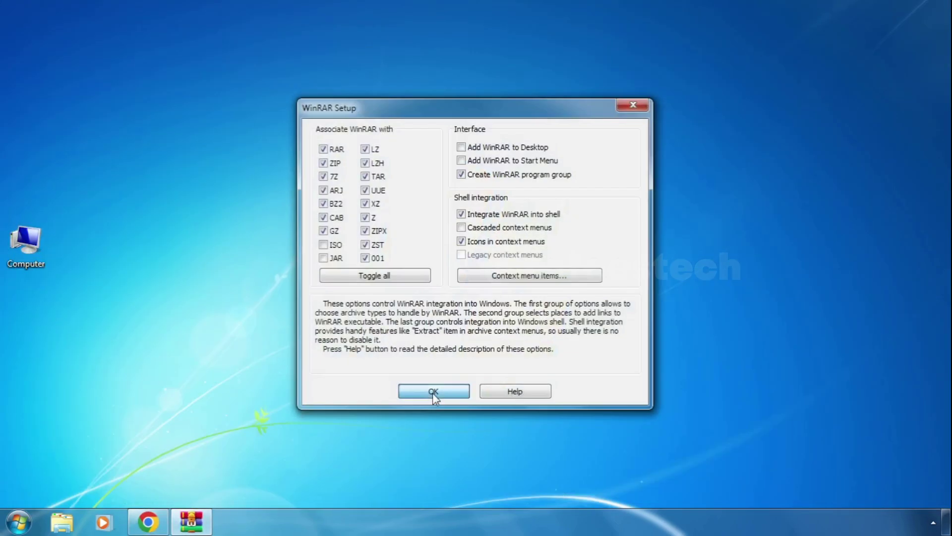
pyautogui.click(456, 393)
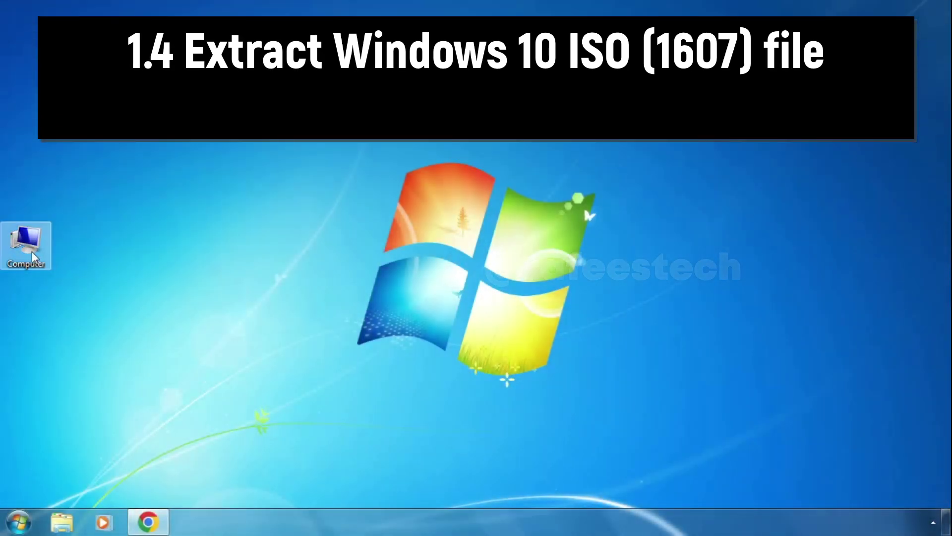
# Step: Extract the Win10-1607-x64 ISO in Downloads into a Win10-1607-x64 folder
pyautogui.doubleClick(25, 243)
pyautogui.click(56, 105)
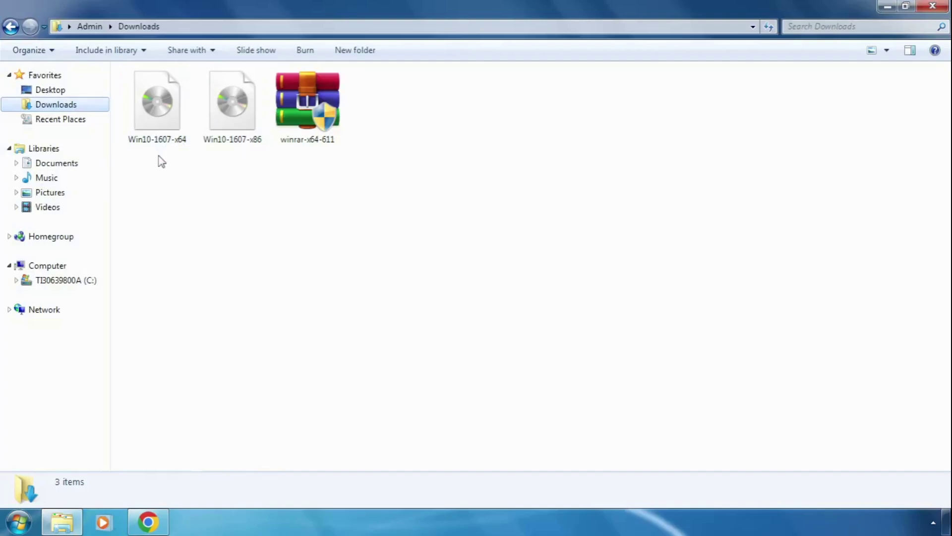
pyautogui.click(159, 137)
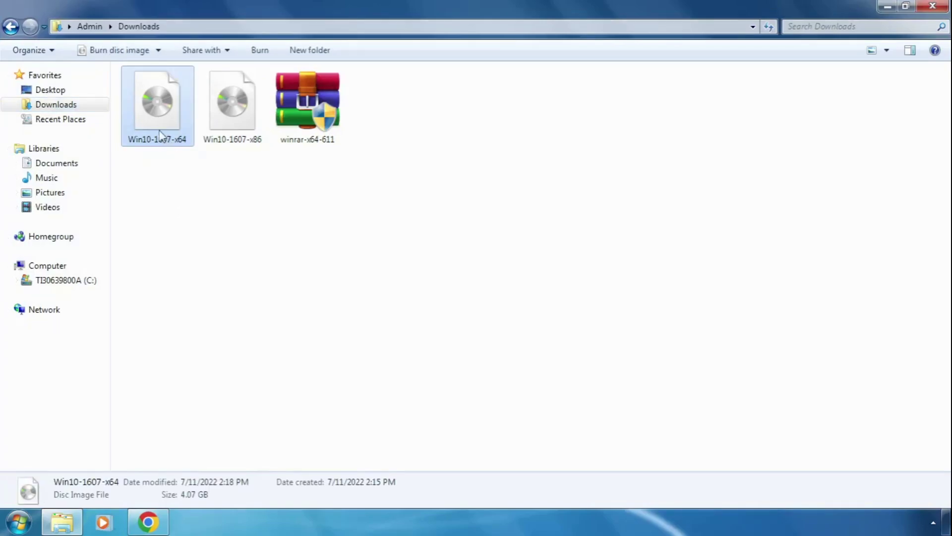
pyautogui.rightClick(160, 134)
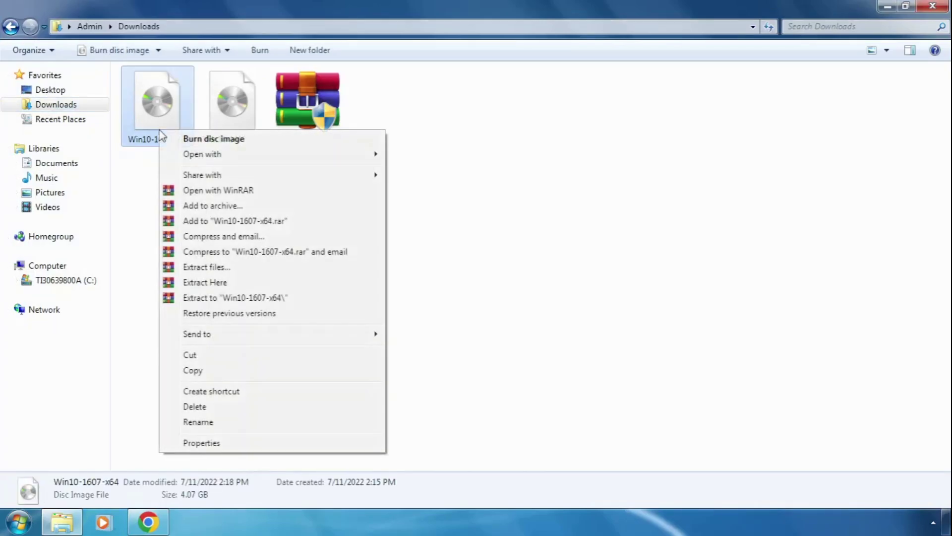
pyautogui.click(205, 299)
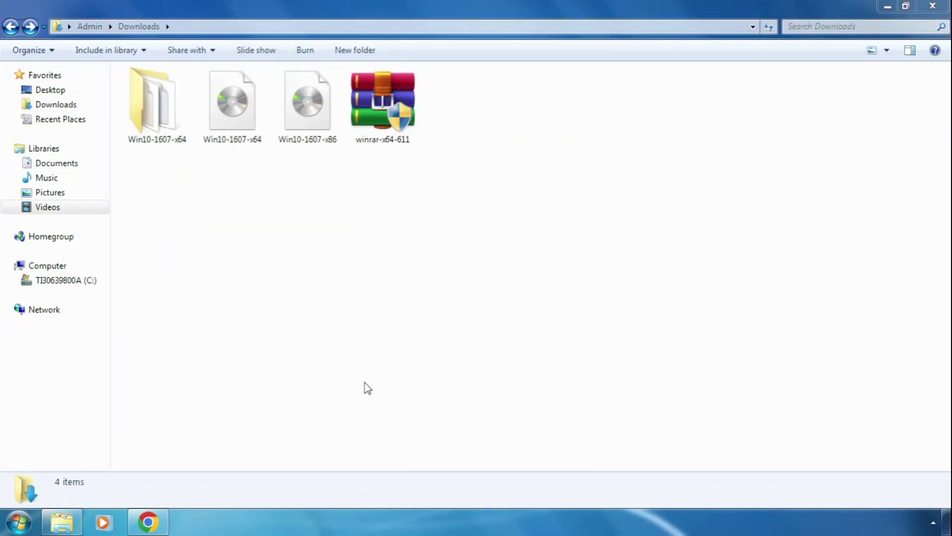
# Step: Open the extracted Win10-1607-x64 folder and select the setup application
pyautogui.click(162, 141)
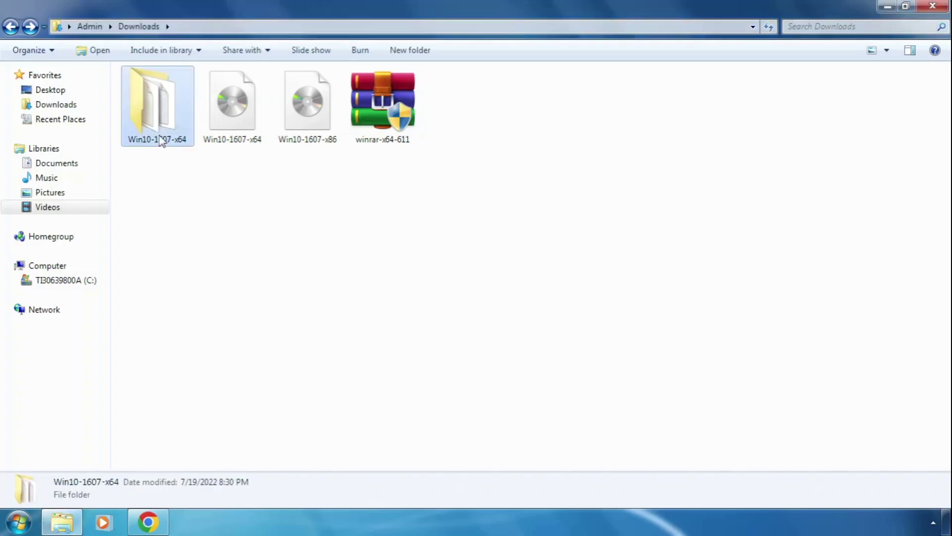
pyautogui.doubleClick(161, 141)
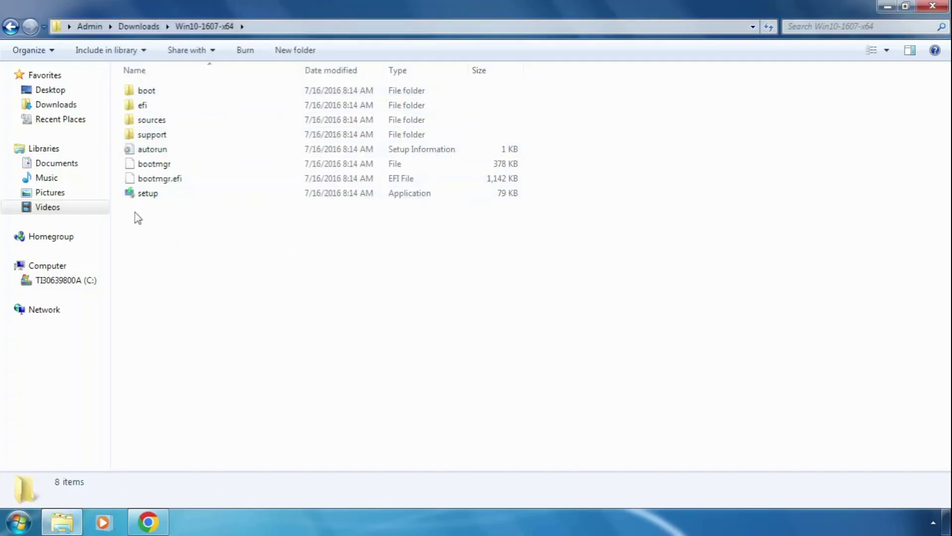
pyautogui.click(149, 196)
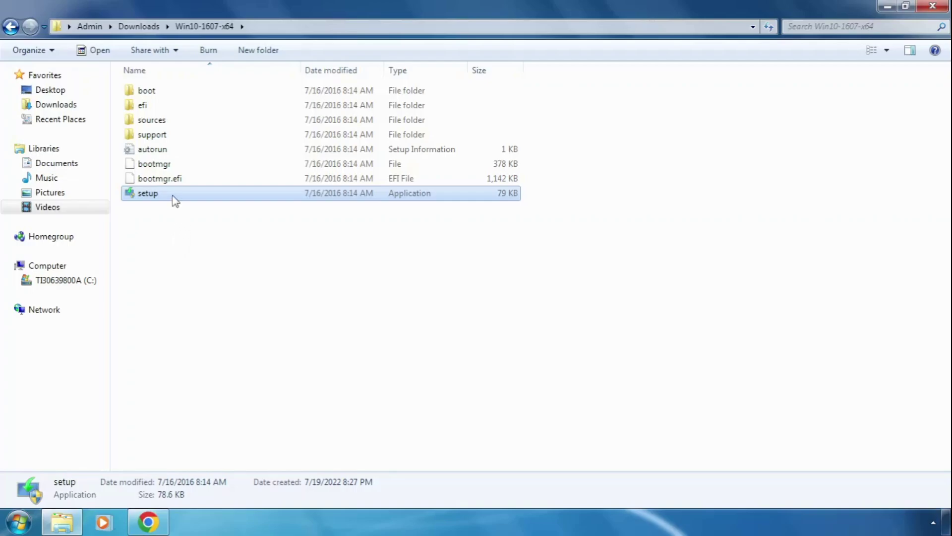
# Step: Run the extracted setup as administrator and continue with 'Download and install updates'
pyautogui.rightClick(176, 200)
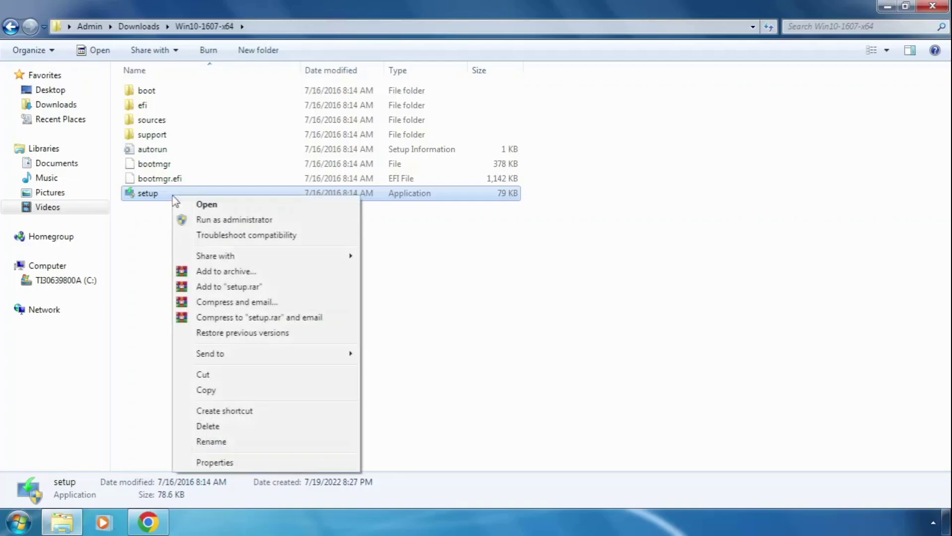
pyautogui.click(204, 220)
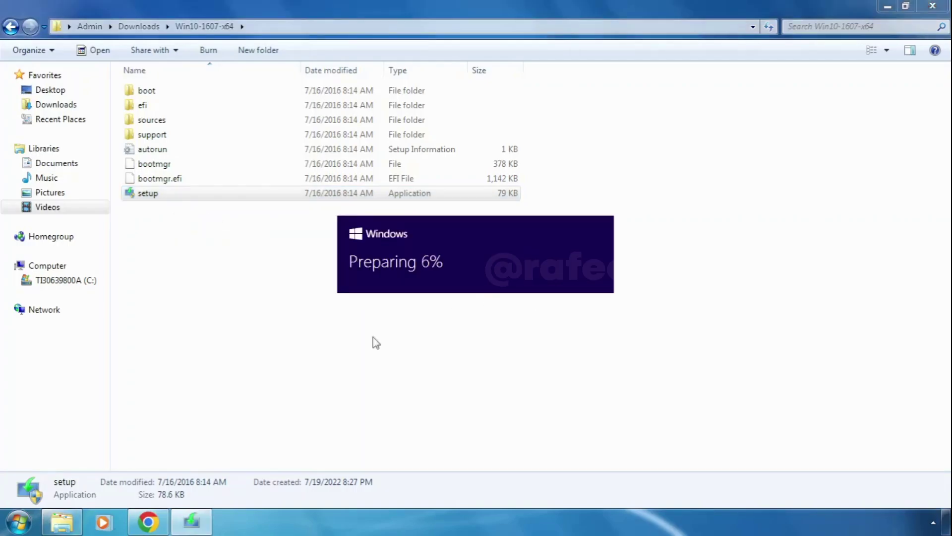
pyautogui.click(64, 524)
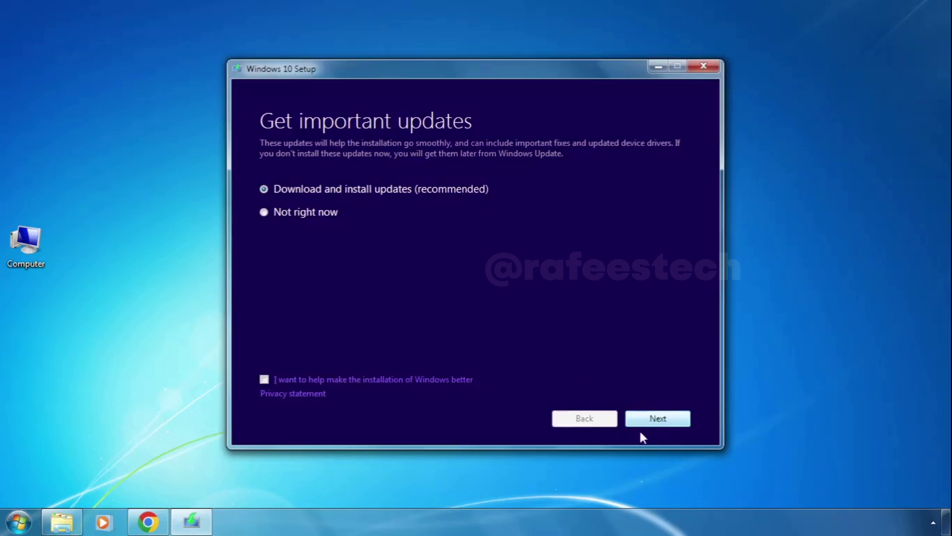
pyautogui.click(667, 427)
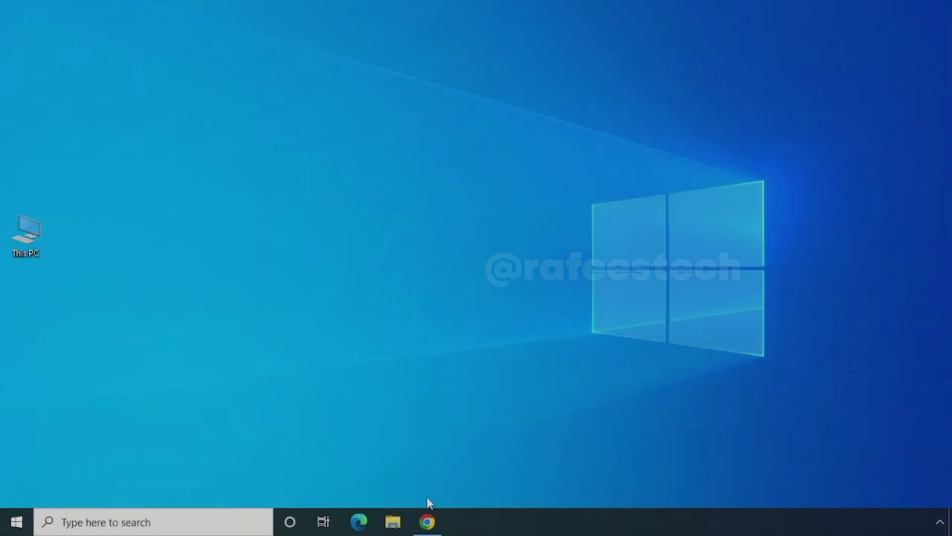
# Step: Search Google in Chrome for 'windows 10 download'
pyautogui.click(427, 520)
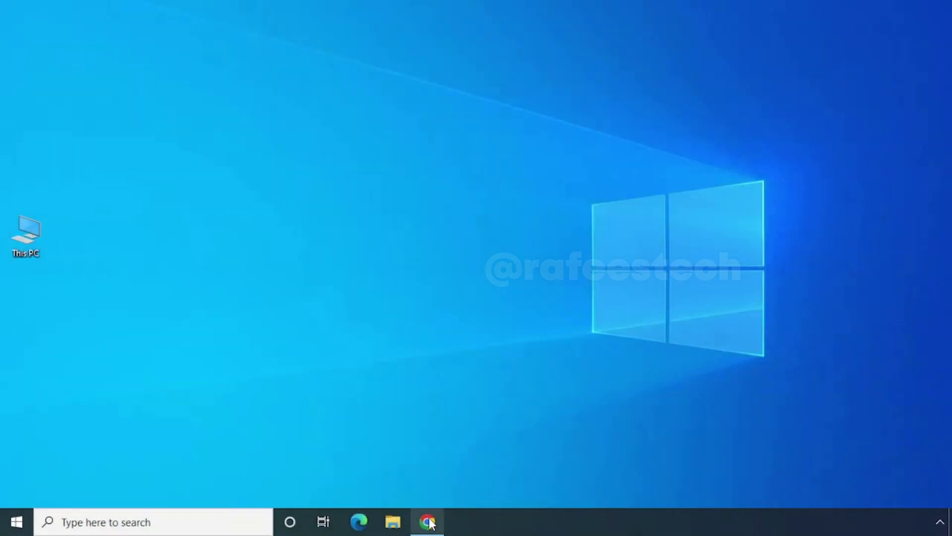
pyautogui.click(448, 195)
pyautogui.write('w')
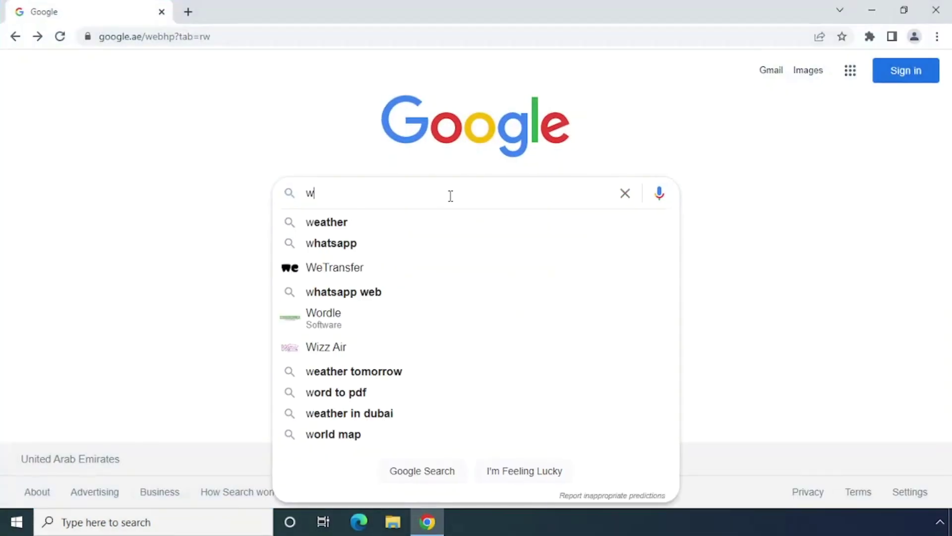
pyautogui.write('indows 10')
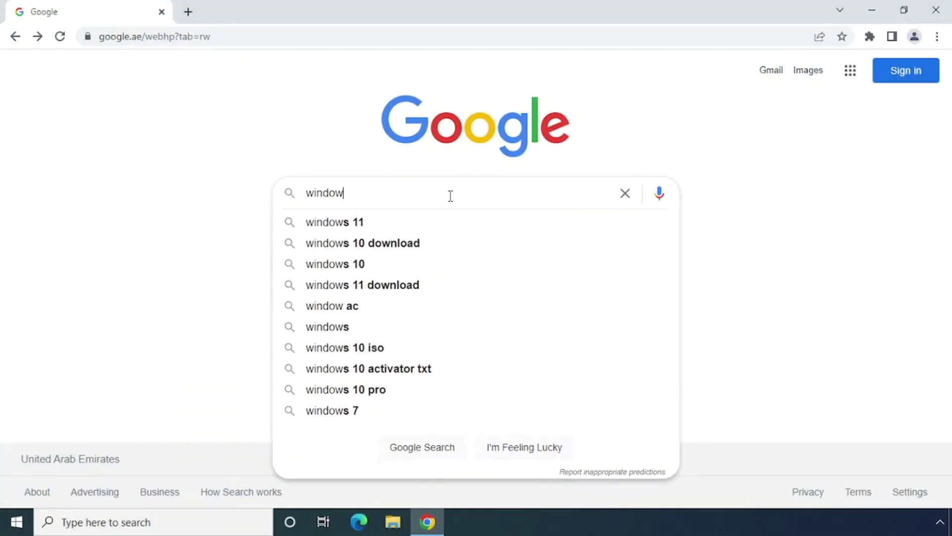
pyautogui.click(362, 222)
# Step: Download the media creation tool from Microsoft's Download Windows 10 page
pyautogui.scroll(-1, 107, 346)
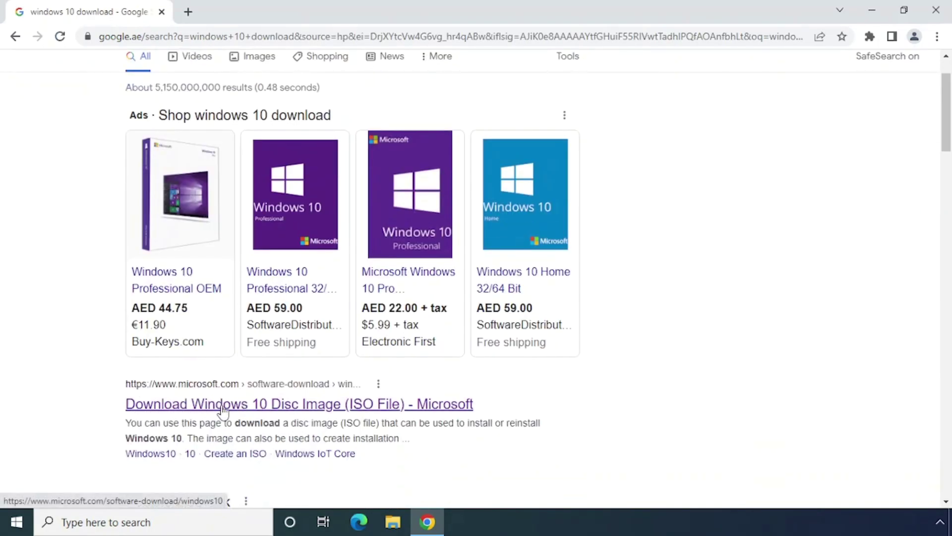
pyautogui.click(321, 408)
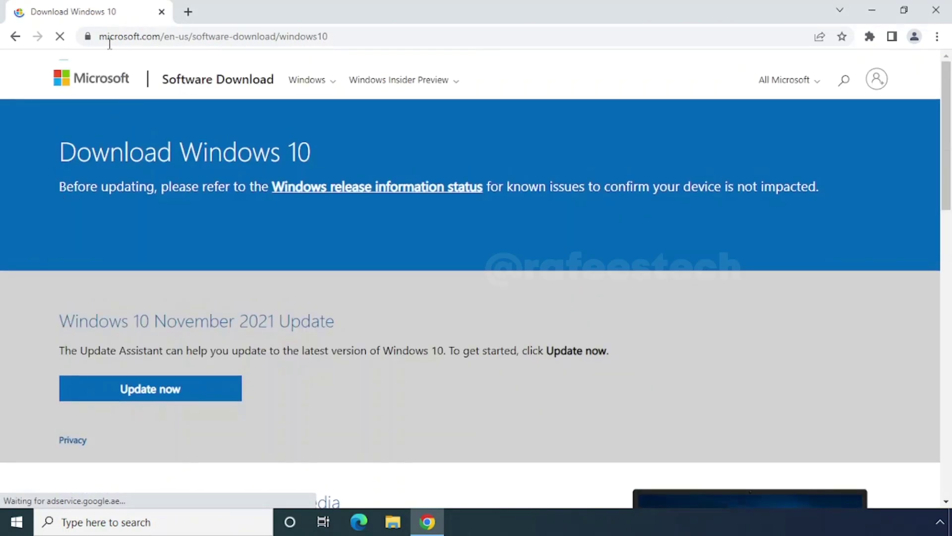
pyautogui.scroll(-5, 25, 324)
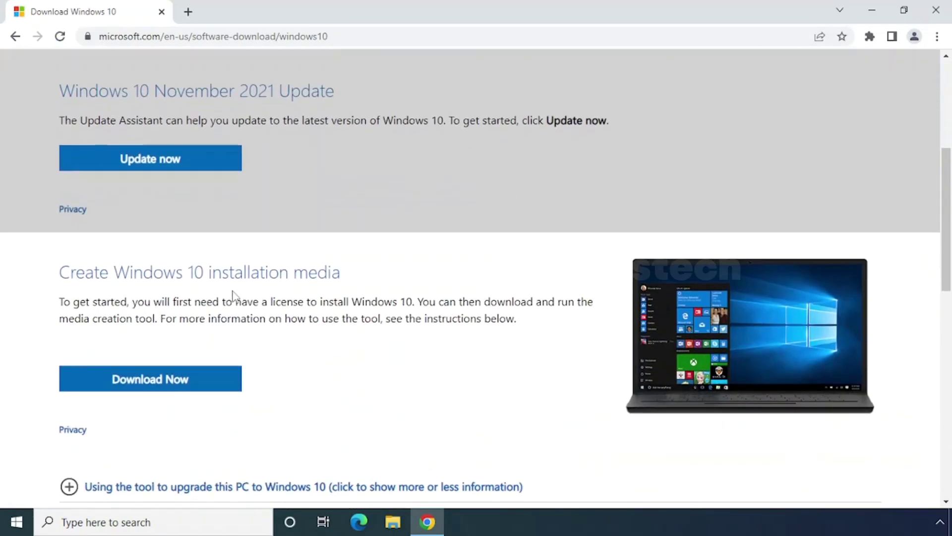
pyautogui.click(141, 386)
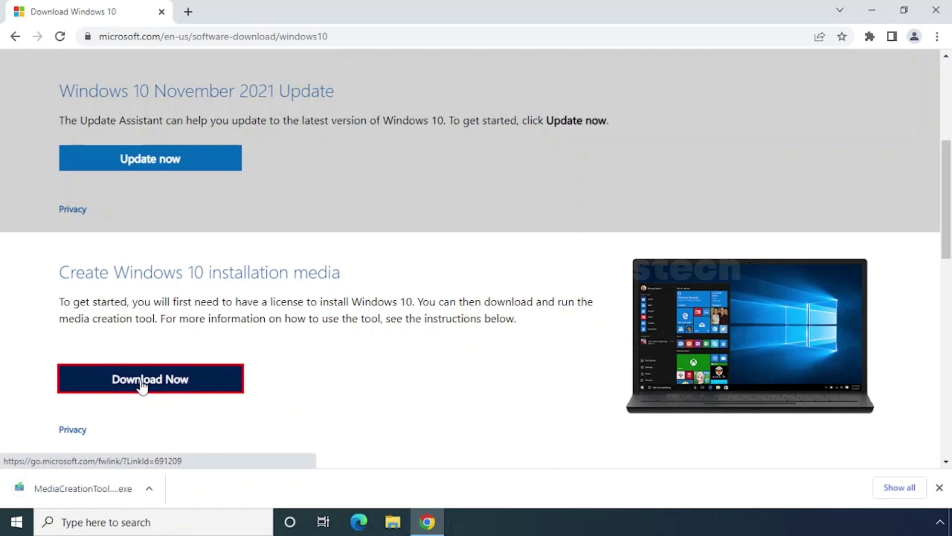
# Step: Launch MediaCreationTool.exe and accept the Windows 10 licence terms
pyautogui.click(88, 497)
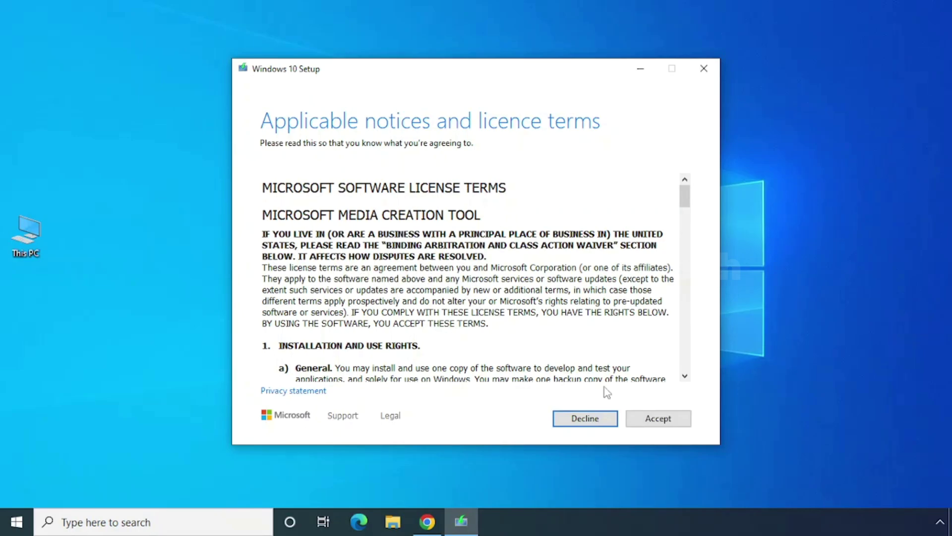
pyautogui.click(659, 420)
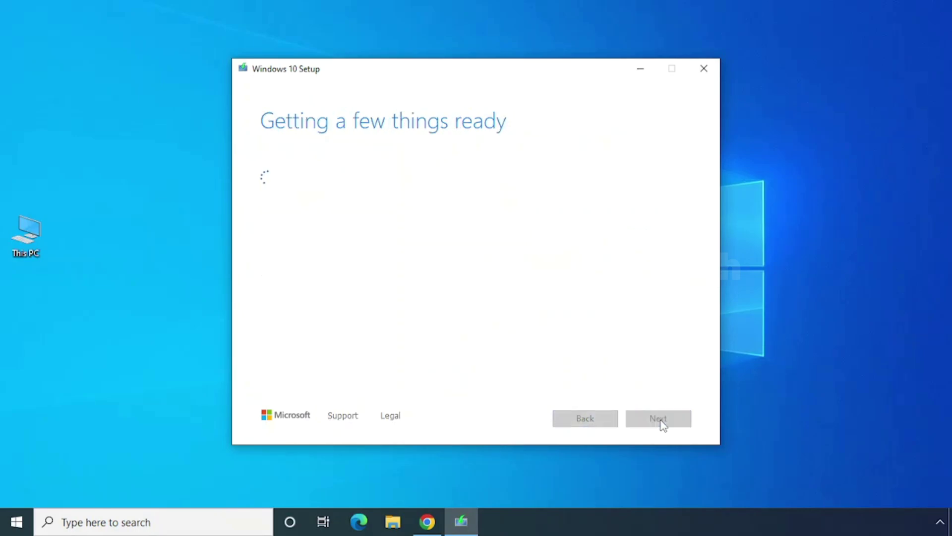